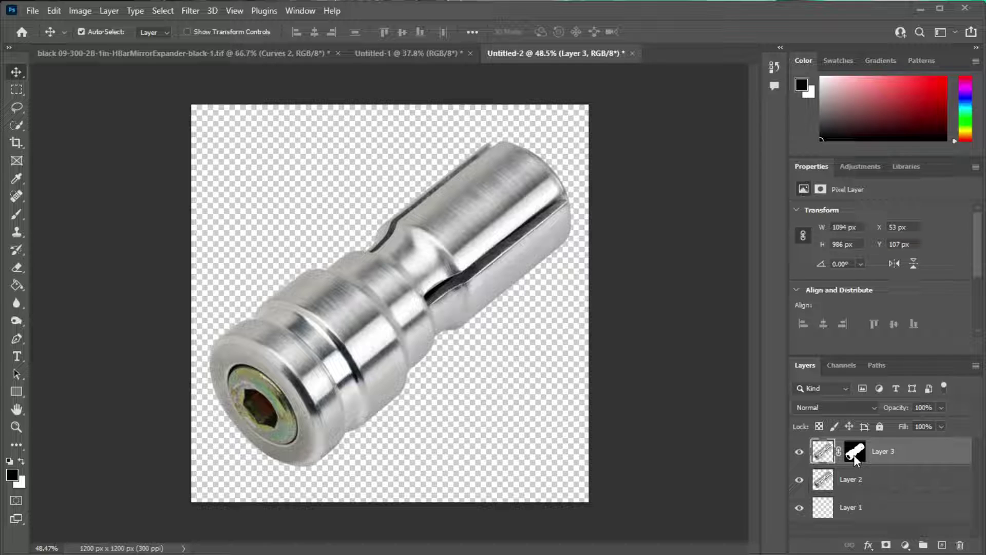
After checking Layer 2 on and off, add a grey Solid Color fill layer set to Multiply
{"action": "left_click", "coordinate": [799, 480]}
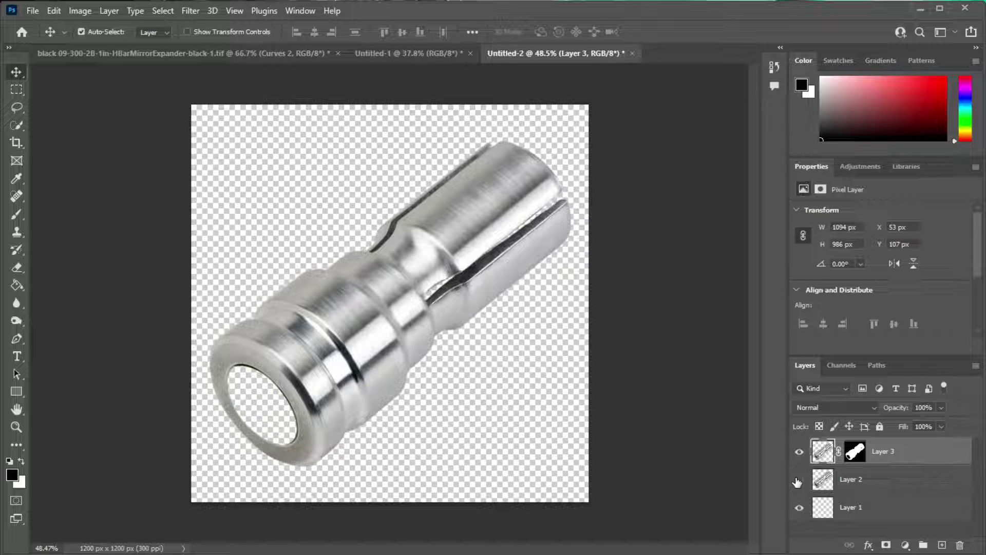
{"action": "left_click", "coordinate": [799, 479]}
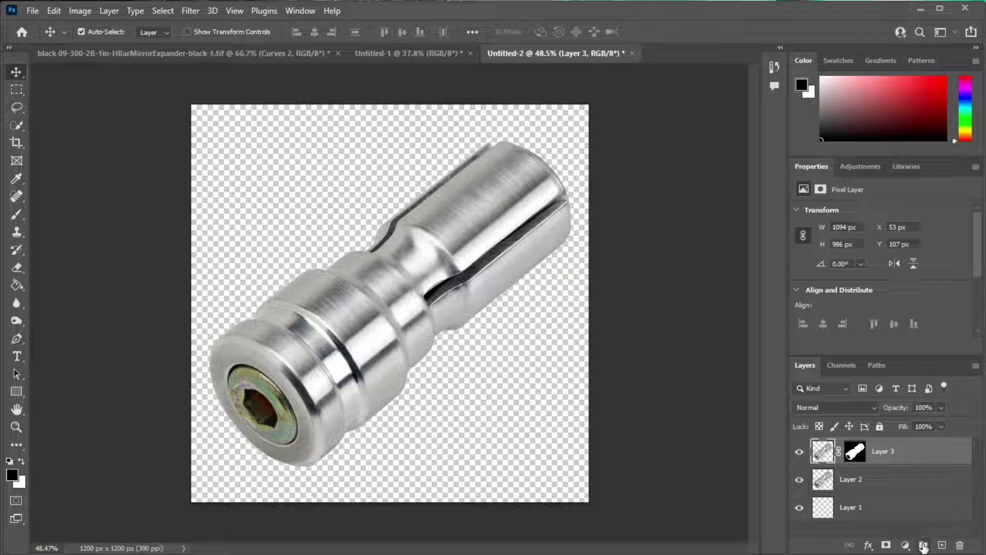
{"action": "left_click", "coordinate": [906, 544]}
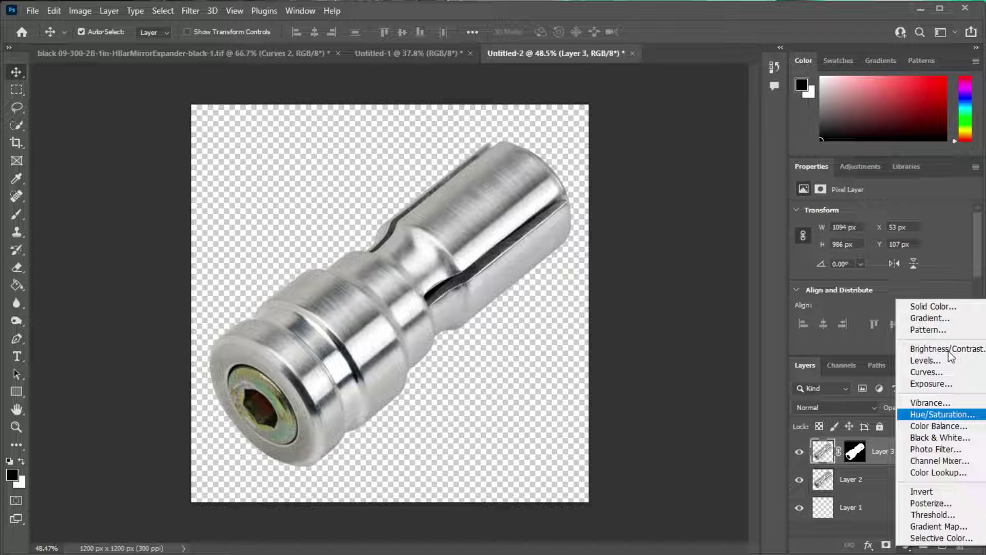
{"action": "left_click", "coordinate": [934, 307]}
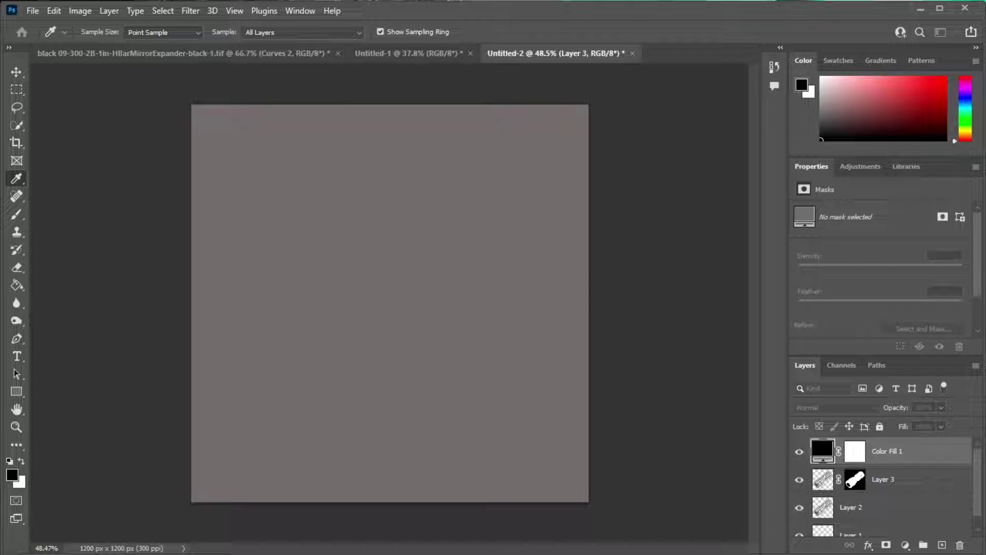
{"action": "key", "text": "Return"}
{"action": "left_click", "coordinate": [864, 408]}
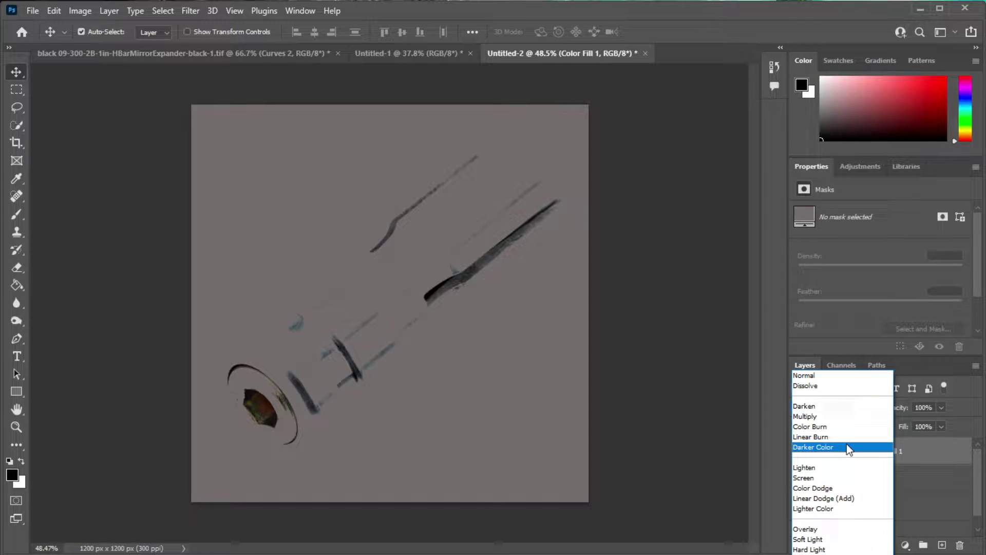
{"action": "left_click", "coordinate": [846, 418]}
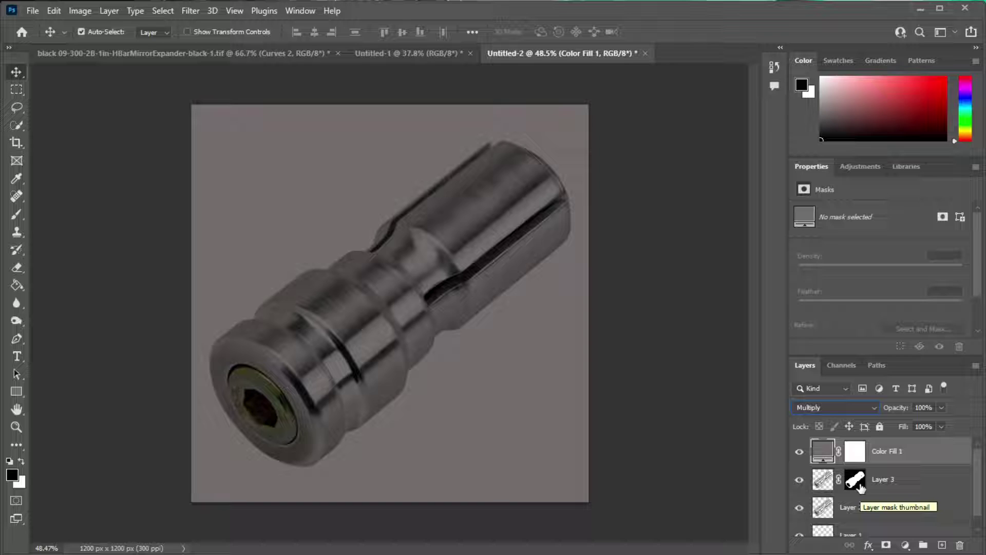
Create Group 1, move Layer 3's mask onto it, and put Color Fill 1 inside the group
{"action": "left_click", "coordinate": [924, 545]}
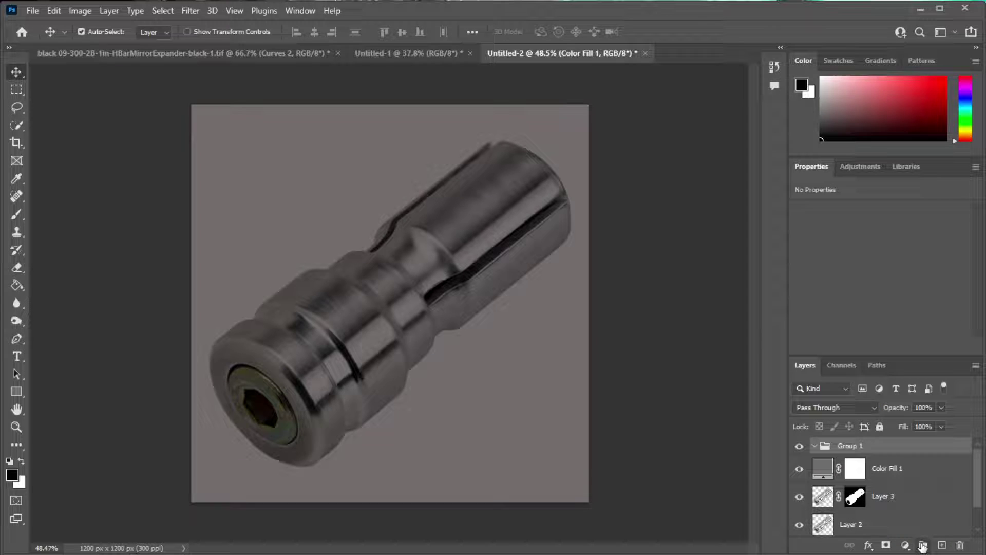
{"action": "left_click", "coordinate": [858, 502]}
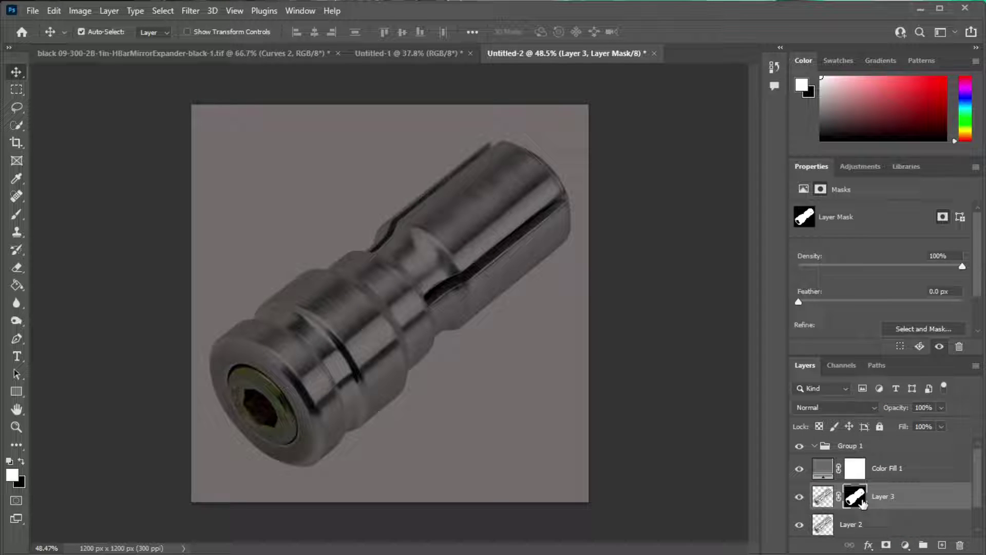
{"action": "left_click_drag", "start_coordinate": [860, 505], "coordinate": [883, 455]}
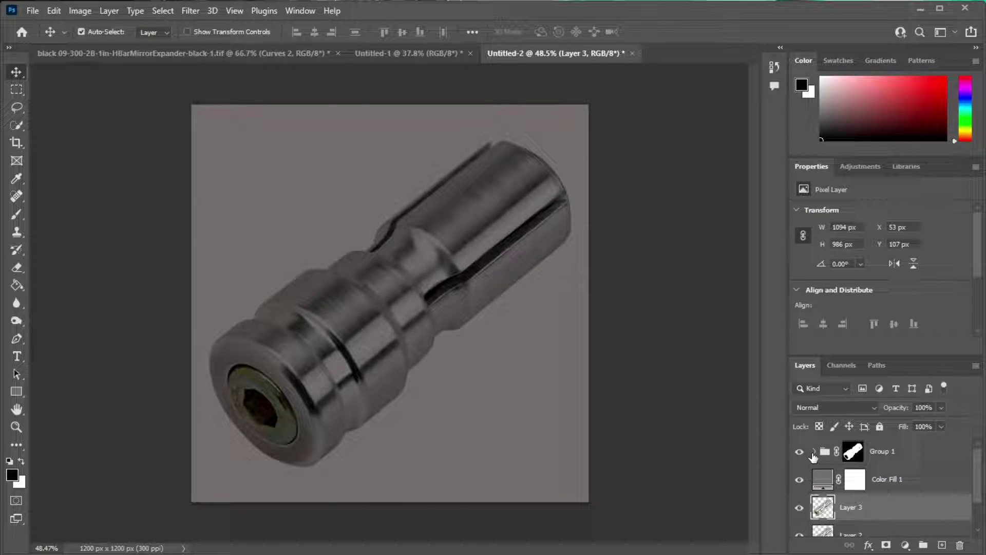
{"action": "left_click_drag", "start_coordinate": [822, 481], "coordinate": [838, 463]}
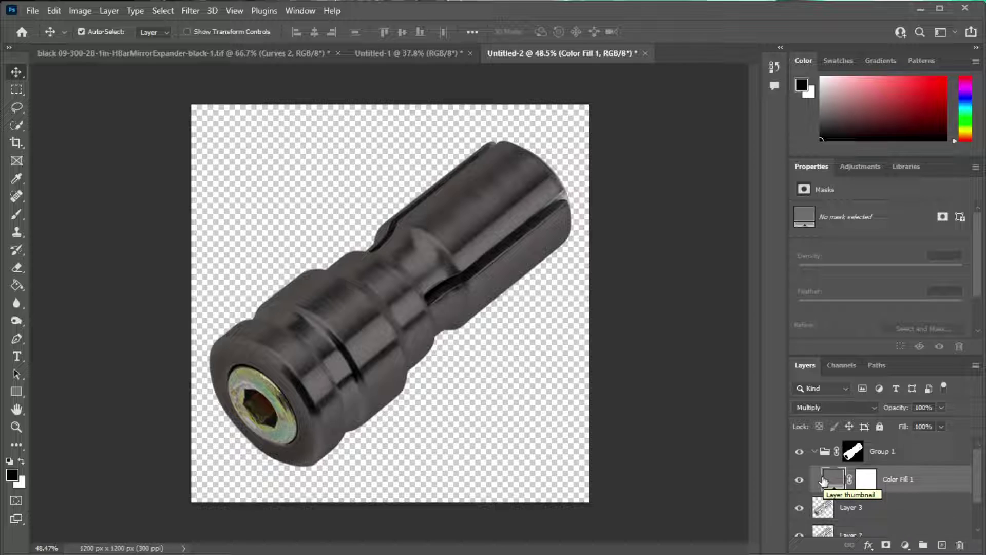
Change Color Fill 1 to a dark, slightly blue grey, #5c5d5f
{"action": "double_click", "coordinate": [833, 484]}
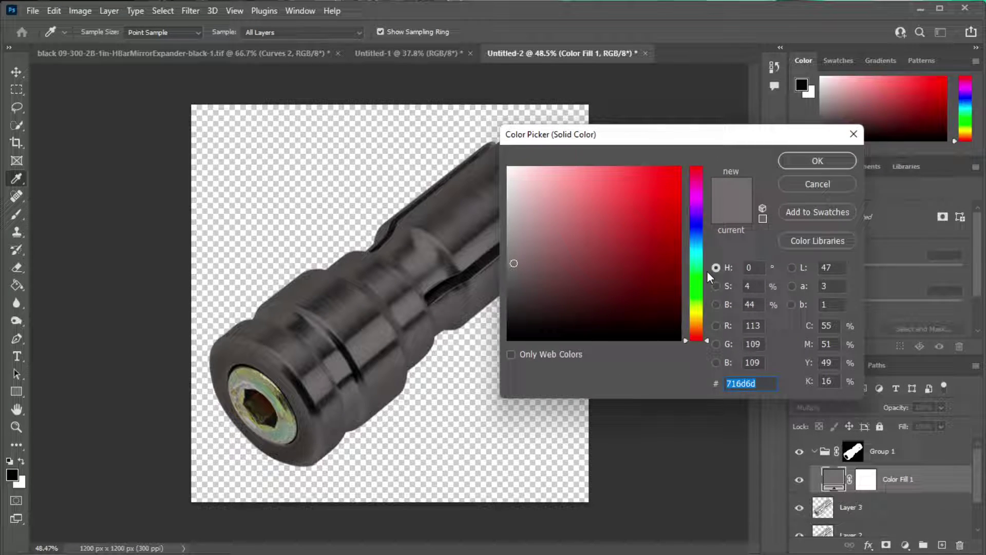
{"action": "left_click_drag", "start_coordinate": [698, 242], "coordinate": [700, 227]}
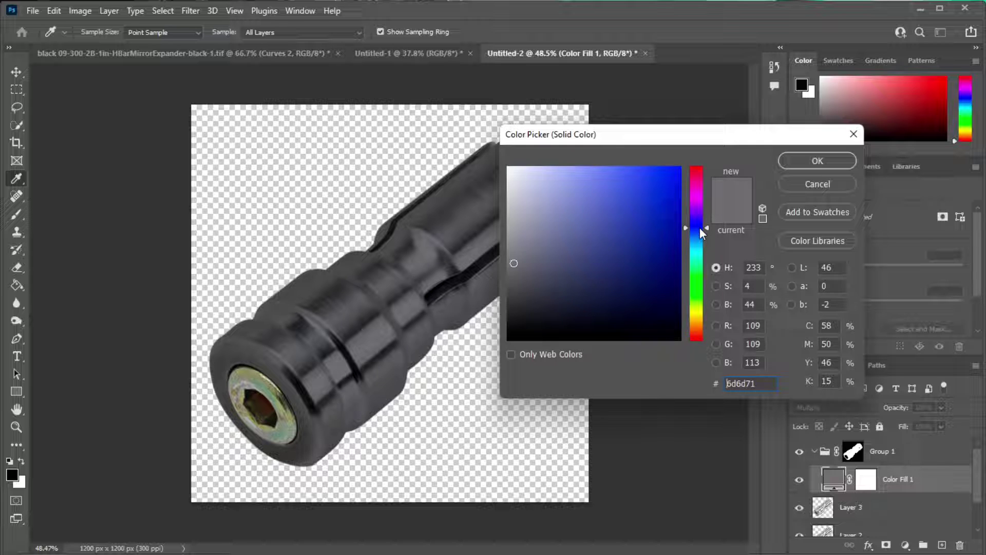
{"action": "left_click_drag", "start_coordinate": [611, 131], "coordinate": [693, 114]}
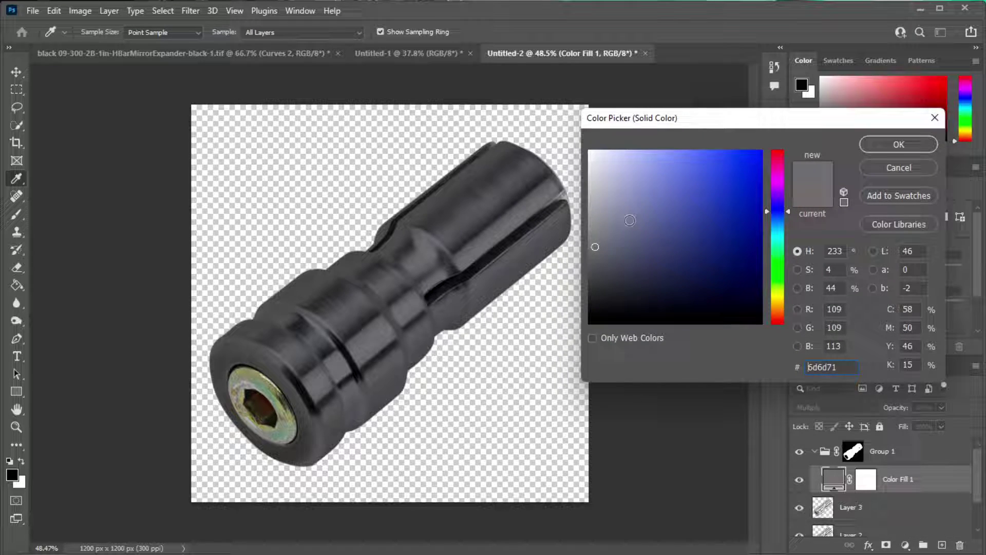
{"action": "mouse_move", "coordinate": [597, 248]}
{"action": "left_mouse_down"}
{"action": "mouse_move", "coordinate": [612, 249]}
{"action": "mouse_move", "coordinate": [594, 254]}
{"action": "mouse_move", "coordinate": [595, 266]}
{"action": "mouse_move", "coordinate": [599, 247]}
{"action": "mouse_move", "coordinate": [593, 260]}
{"action": "left_mouse_up"}
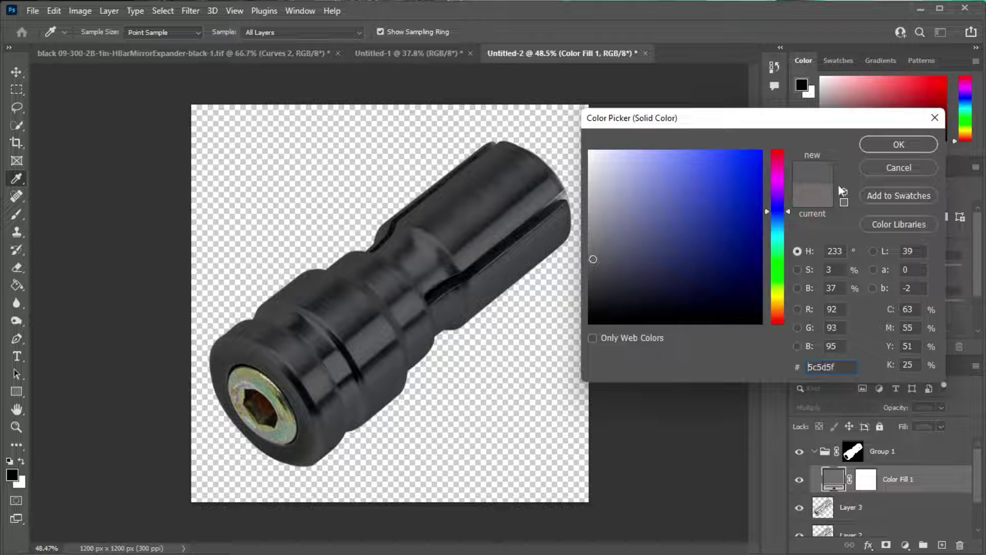
{"action": "left_click", "coordinate": [899, 145]}
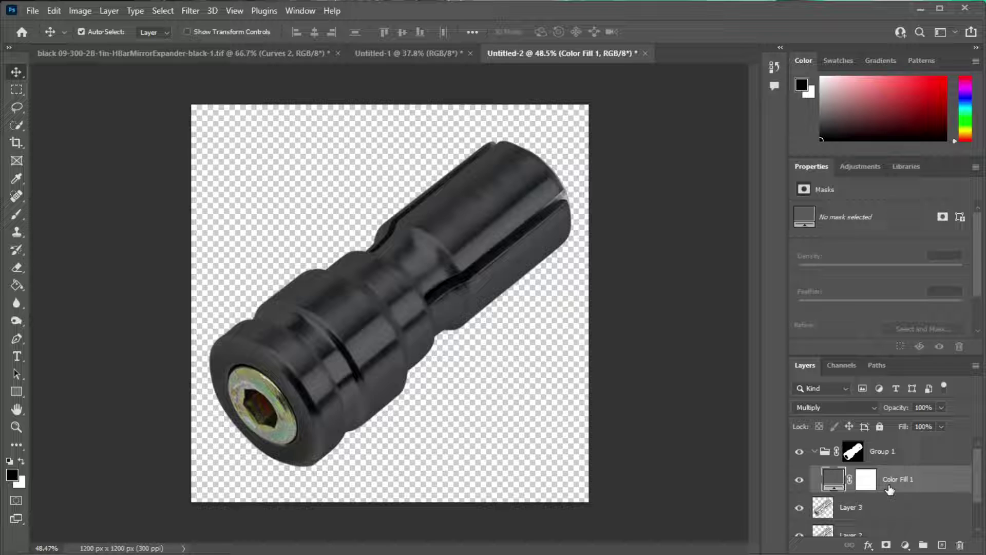
Add a Curves layer to Group 1 with an S-curve: slightly darker shadows, lifted highlights
{"action": "left_click", "coordinate": [904, 546]}
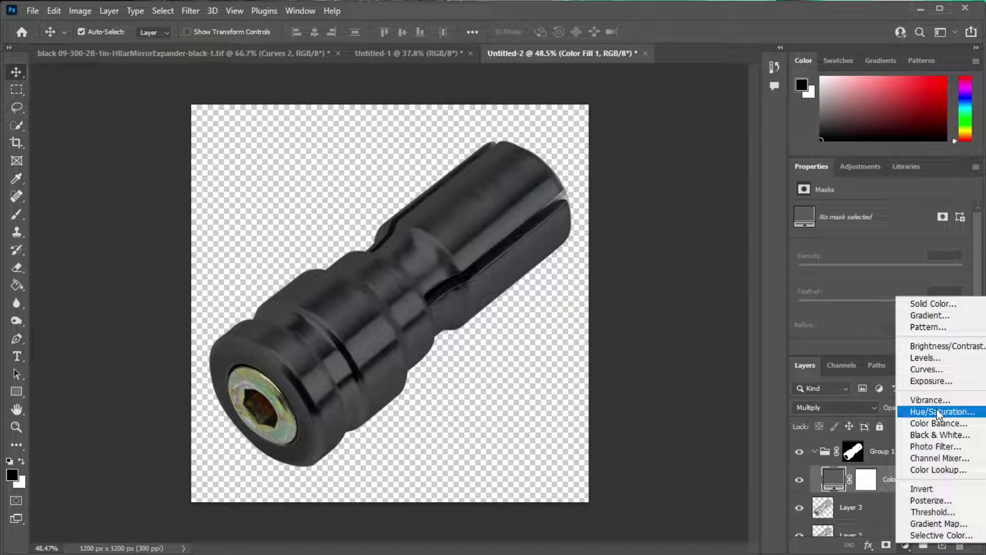
{"action": "left_click", "coordinate": [927, 370]}
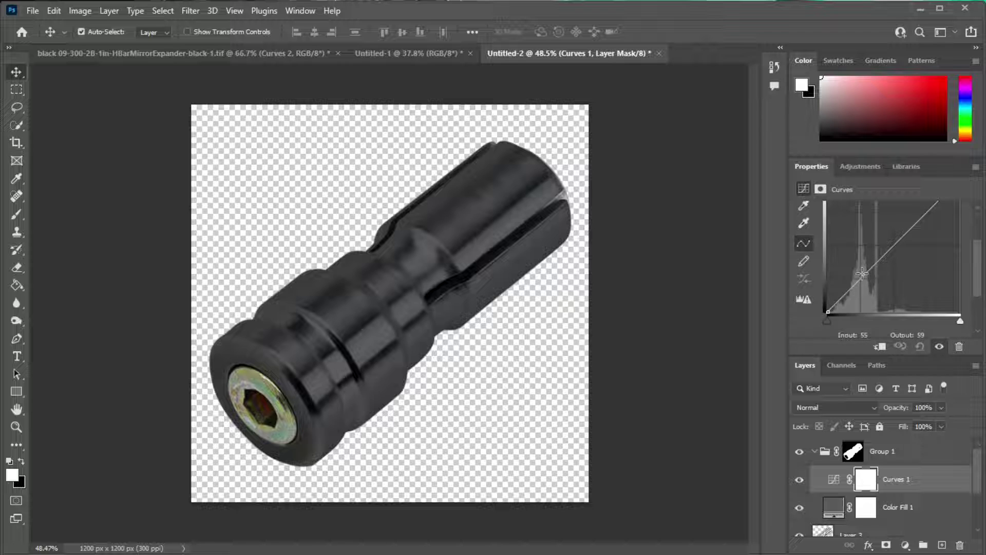
{"action": "scroll", "coordinate": [873, 280], "scroll_direction": "down", "scroll_amount": 2}
{"action": "left_click_drag", "start_coordinate": [873, 280], "coordinate": [872, 284]}
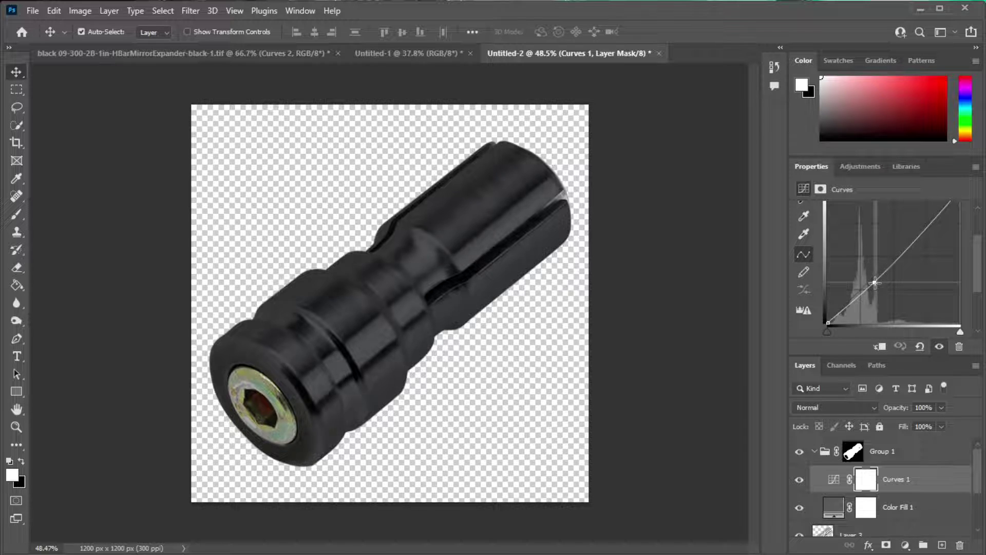
{"action": "scroll", "coordinate": [899, 267], "scroll_direction": "up", "scroll_amount": 2}
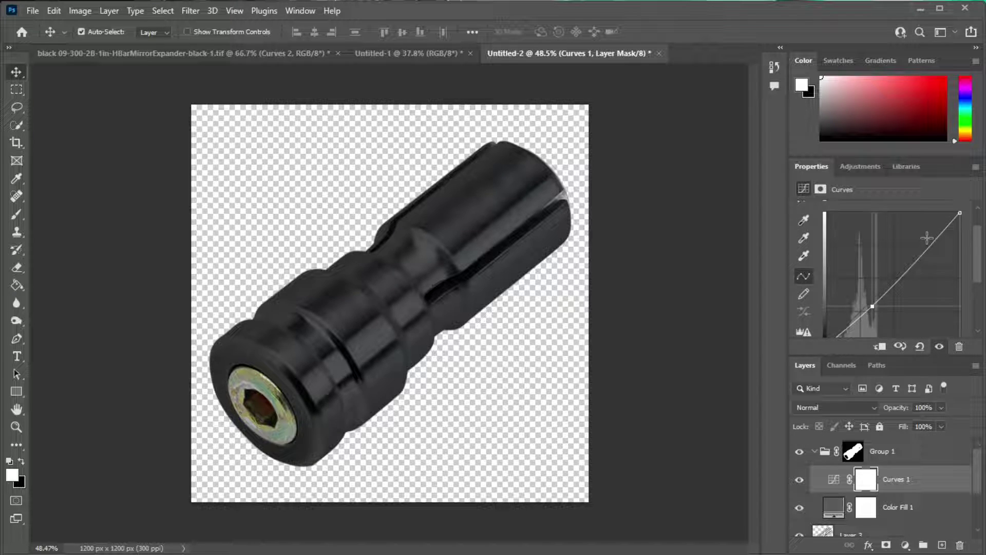
{"action": "left_click", "coordinate": [927, 252]}
{"action": "left_click_drag", "start_coordinate": [928, 251], "coordinate": [919, 243]}
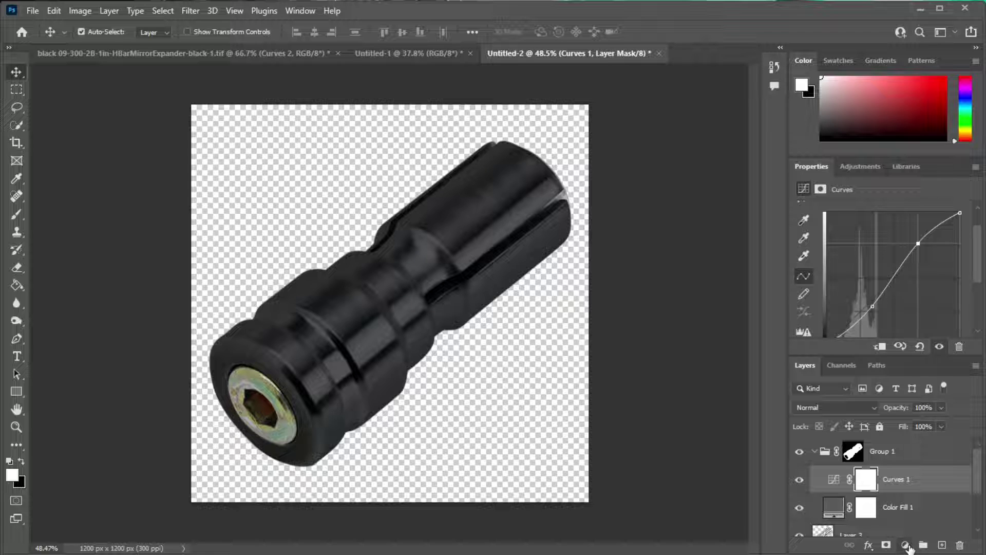
Add a second Curves layer to the group, lifting the curve to brighten the part
{"action": "left_click", "coordinate": [907, 546]}
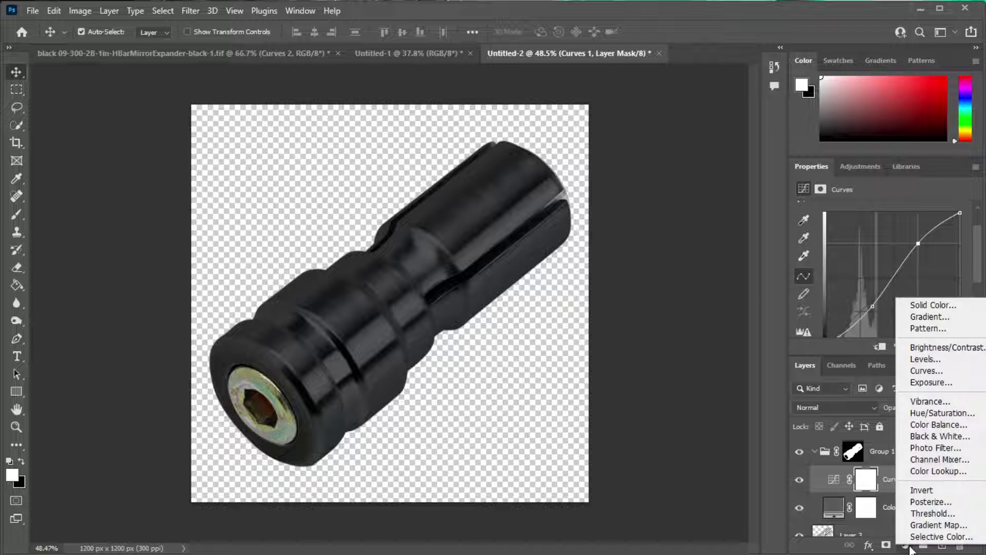
{"action": "left_click", "coordinate": [932, 371]}
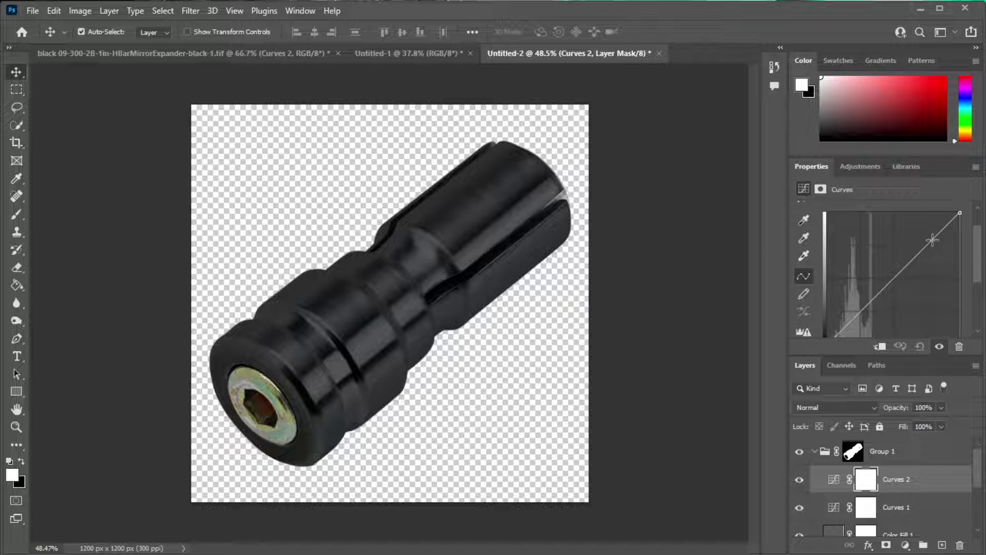
{"action": "scroll", "coordinate": [938, 251], "scroll_direction": "up", "scroll_amount": 2}
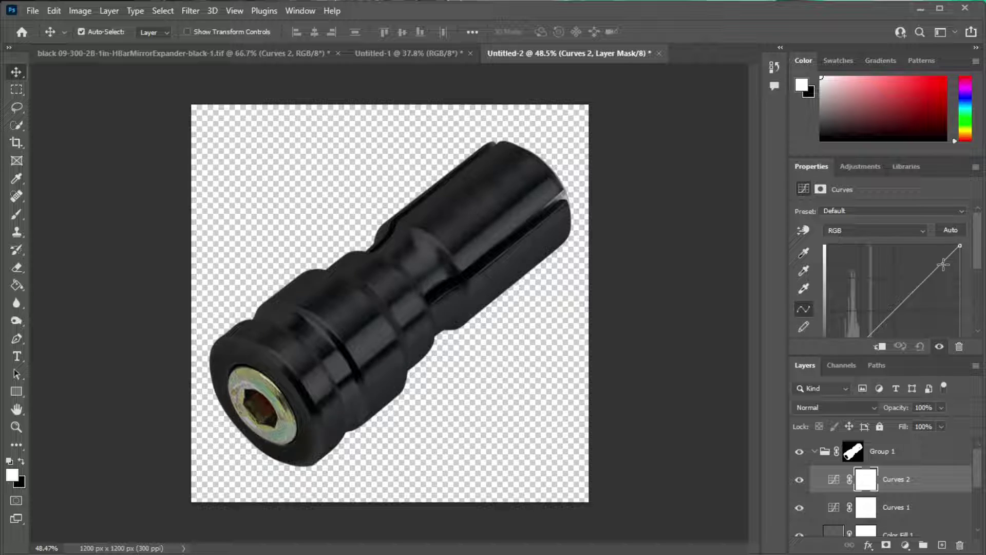
{"action": "left_click_drag", "start_coordinate": [944, 265], "coordinate": [935, 246]}
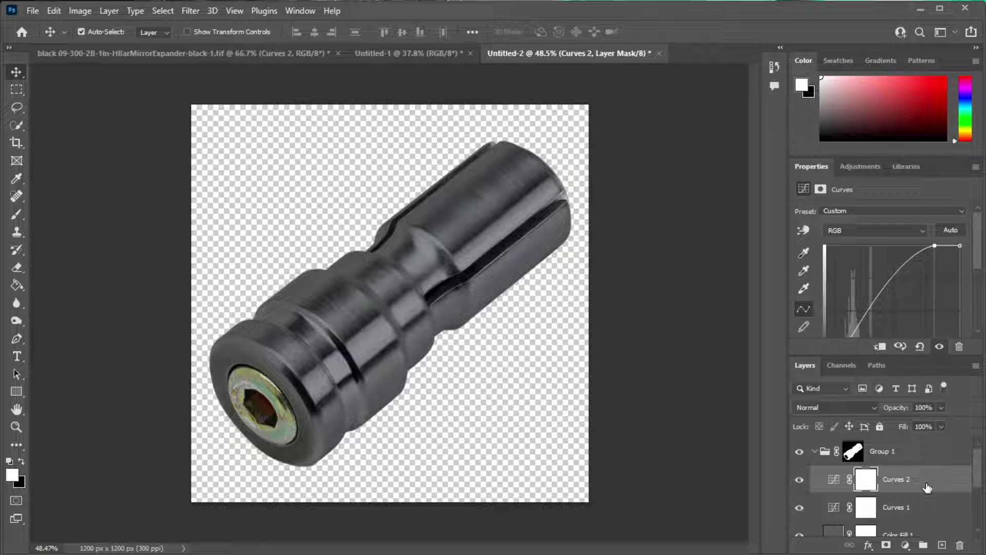
{"action": "key", "text": "ctrl+2"}
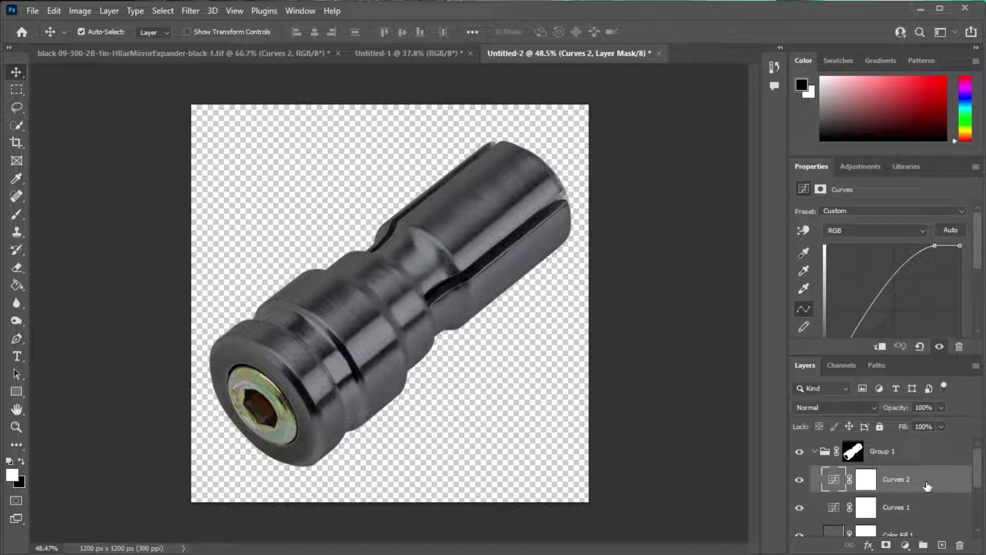
{"action": "key", "text": "space"}
Split Curves 2's Underlying Layer Blend If sliders to 41/163 and 148/244
{"action": "double_click", "coordinate": [920, 479]}
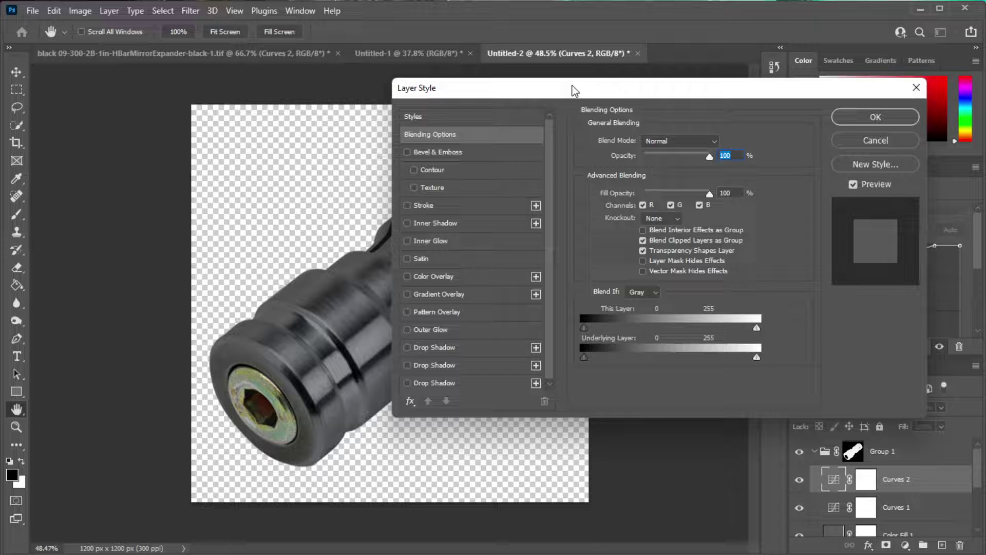
{"action": "left_click_drag", "start_coordinate": [575, 86], "coordinate": [620, 72]}
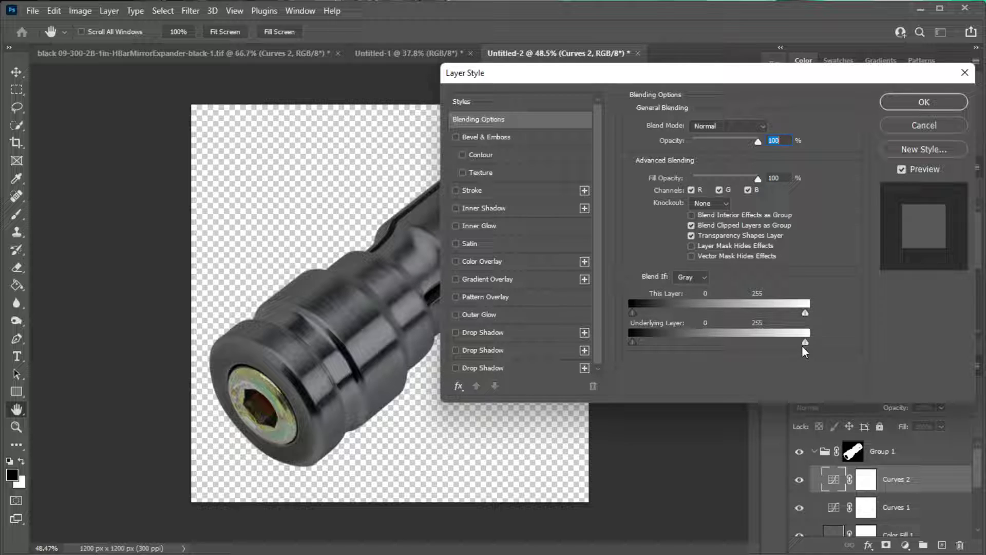
{"action": "left_click_drag", "start_coordinate": [804, 343], "coordinate": [789, 343], "text": "alt"}
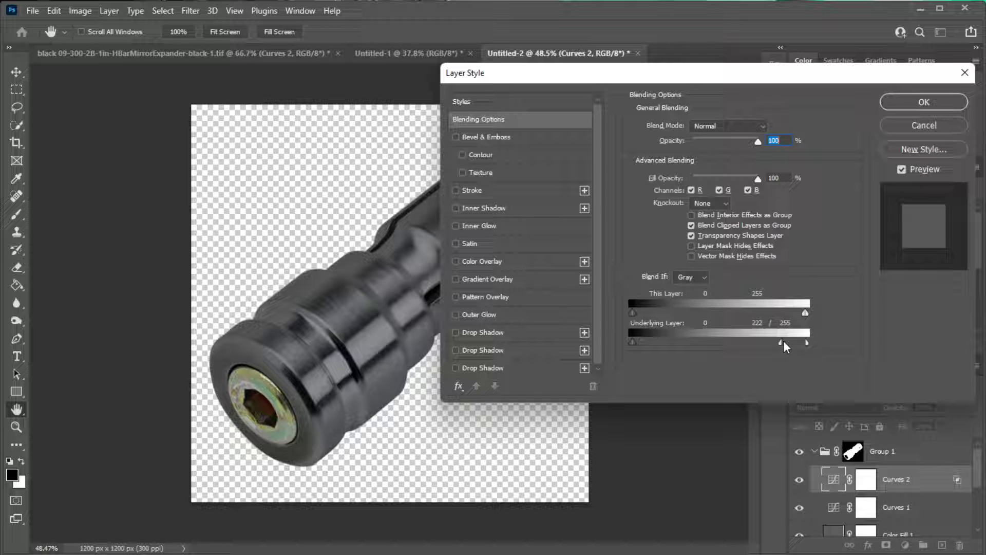
{"action": "key", "text": "alt"}
{"action": "left_click_drag", "start_coordinate": [633, 343], "coordinate": [733, 347], "text": "alt"}
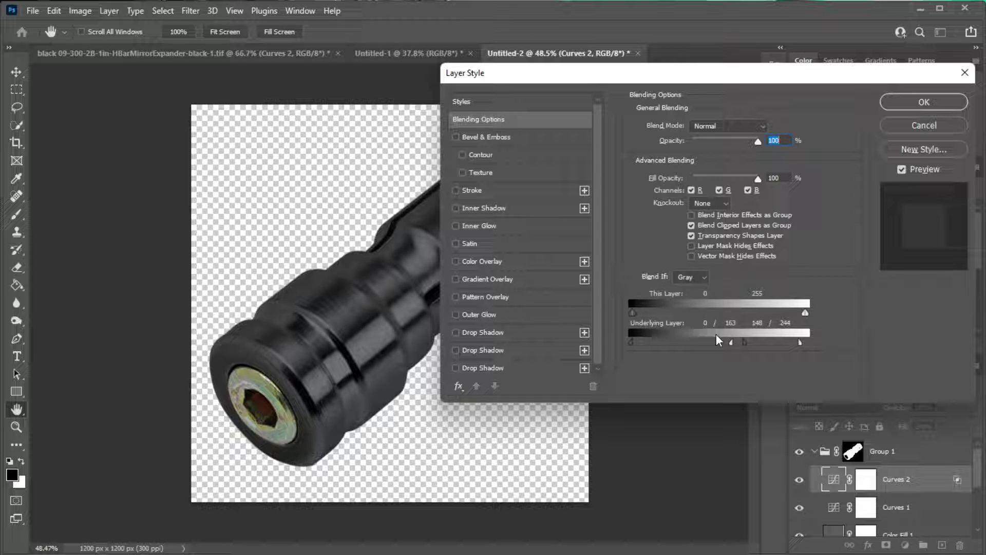
{"action": "left_click_drag", "start_coordinate": [634, 341], "coordinate": [657, 341]}
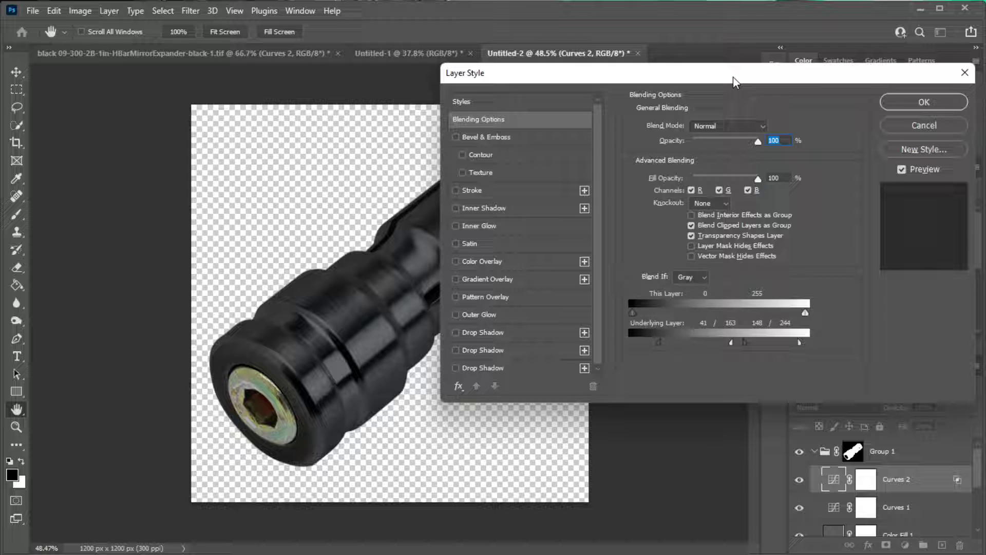
{"action": "left_click_drag", "start_coordinate": [738, 77], "coordinate": [742, 77]}
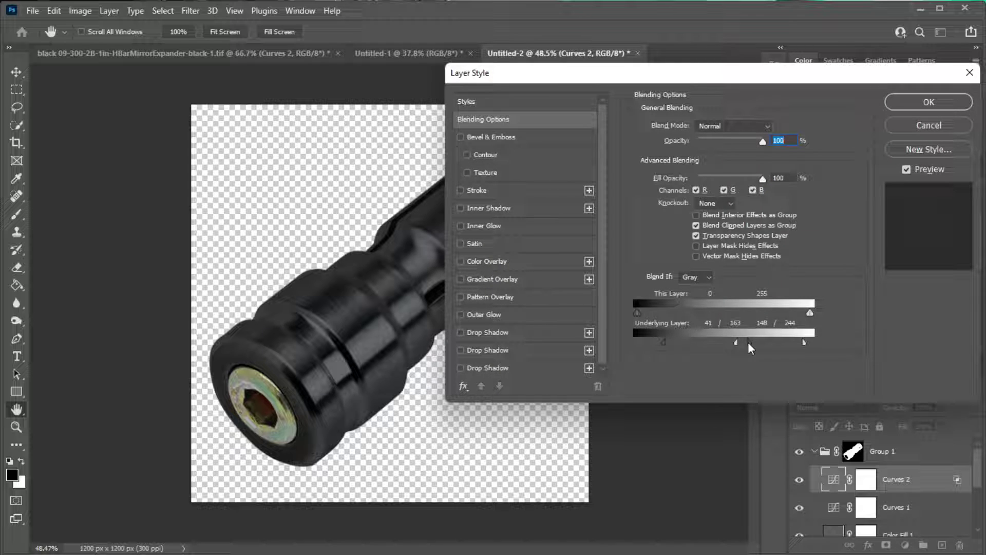
{"action": "mouse_move", "coordinate": [738, 343]}
{"action": "left_mouse_down"}
{"action": "mouse_move", "coordinate": [699, 334]}
{"action": "mouse_move", "coordinate": [751, 344]}
{"action": "left_mouse_up"}
Apply the blending settings and compare the part with Curves 2 hidden and shown
{"action": "left_click", "coordinate": [934, 106]}
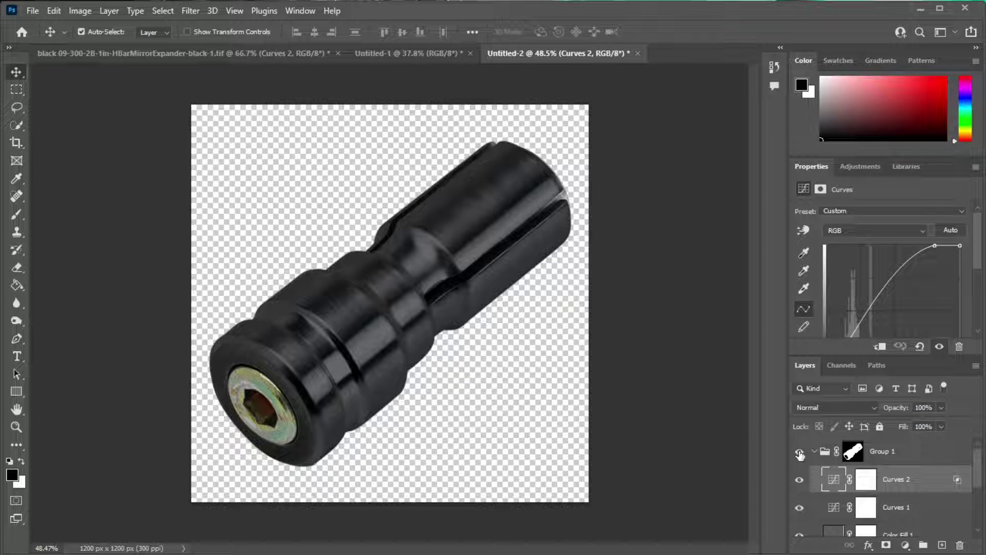
{"action": "left_click", "coordinate": [800, 480]}
{"action": "left_click", "coordinate": [801, 479]}
{"action": "left_click", "coordinate": [801, 480]}
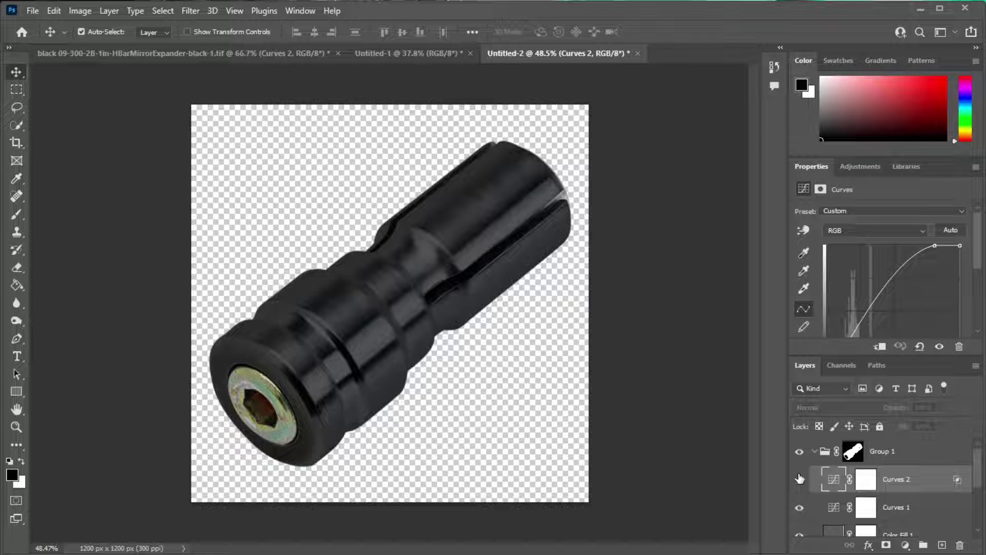
{"action": "left_click", "coordinate": [800, 479]}
{"action": "scroll", "coordinate": [914, 515], "scroll_direction": "down", "scroll_amount": 2}
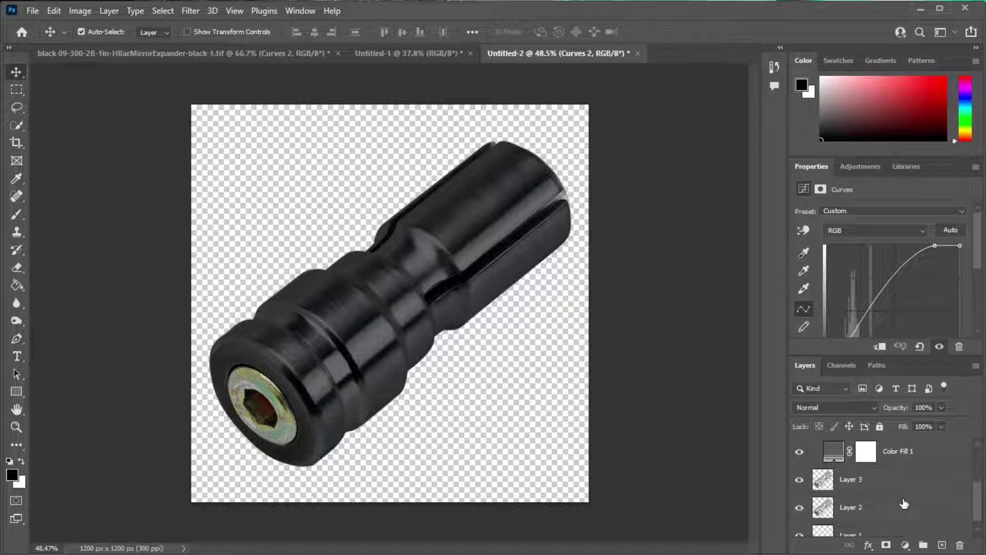
{"action": "scroll", "coordinate": [914, 515], "scroll_direction": "up", "scroll_amount": 2}
Add a Black & White adjustment to Group 1 and lower its Yellows and Greens
{"action": "left_click", "coordinate": [905, 543]}
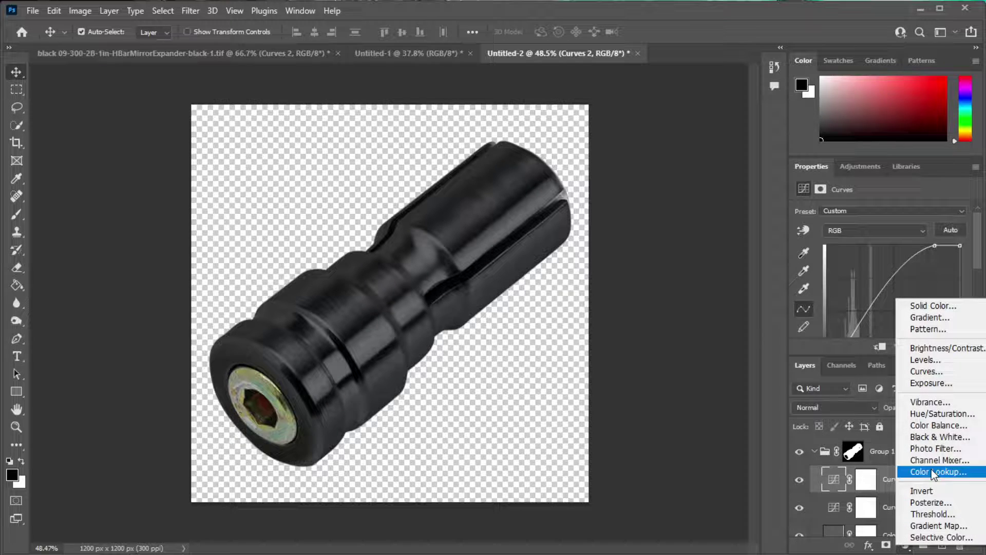
{"action": "left_click", "coordinate": [957, 433]}
{"action": "scroll", "coordinate": [904, 307], "scroll_direction": "down", "scroll_amount": 2}
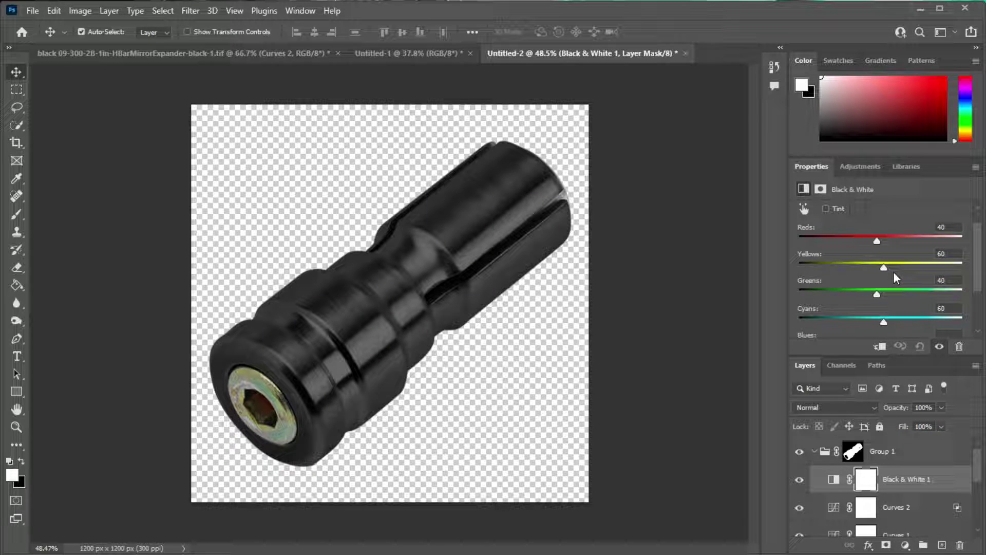
{"action": "scroll", "coordinate": [893, 278], "scroll_direction": "up", "scroll_amount": 1}
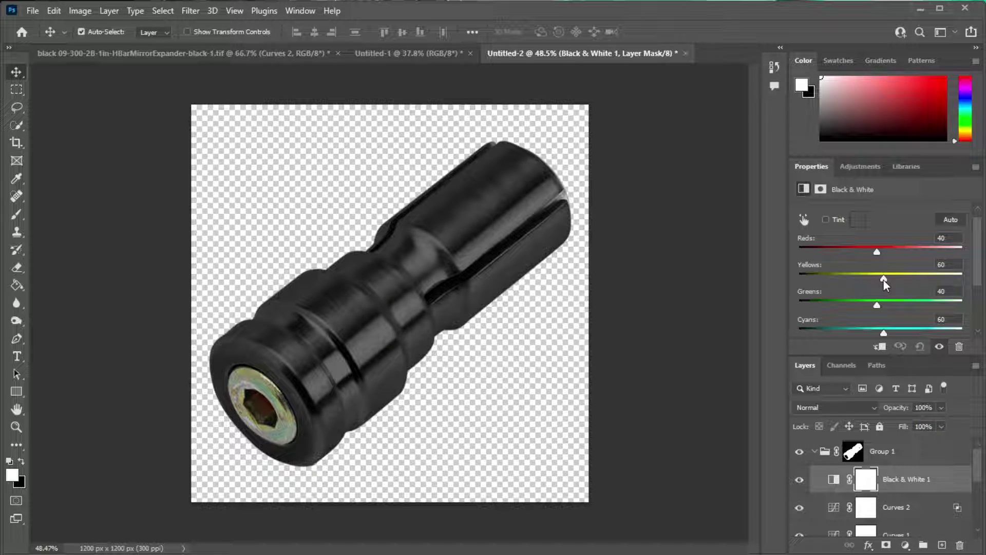
{"action": "scroll", "coordinate": [884, 278], "scroll_direction": "up", "scroll_amount": 1}
{"action": "scroll", "coordinate": [885, 282], "scroll_direction": "down", "scroll_amount": 1}
{"action": "left_click_drag", "start_coordinate": [884, 278], "coordinate": [847, 307]}
Lower the Black & White Cyans to -85, Blues to -75 and Magentas to -52
{"action": "scroll", "coordinate": [896, 319], "scroll_direction": "down", "scroll_amount": 2}
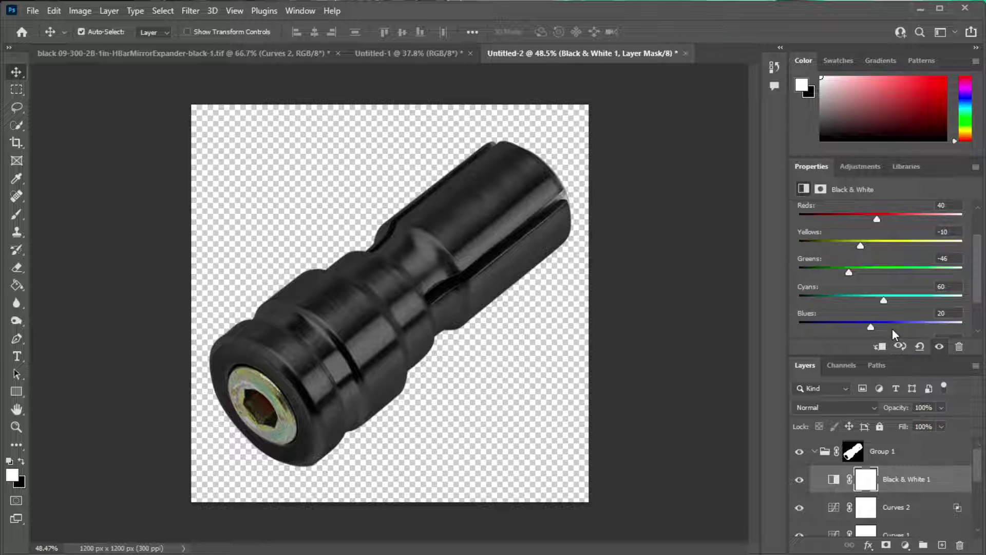
{"action": "left_click_drag", "start_coordinate": [880, 300], "coordinate": [837, 296]}
{"action": "scroll", "coordinate": [868, 311], "scroll_direction": "down", "scroll_amount": 1}
{"action": "scroll", "coordinate": [877, 314], "scroll_direction": "down", "scroll_amount": 1}
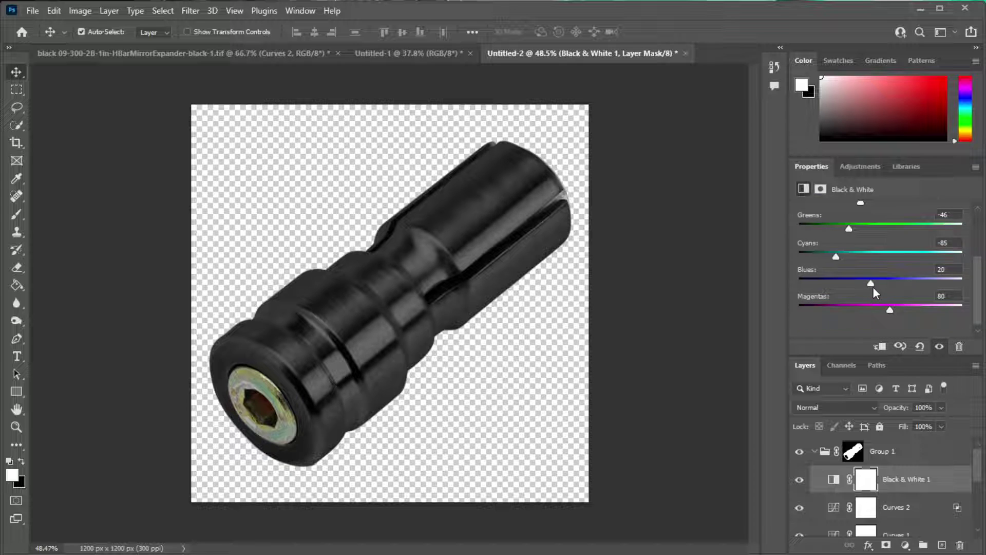
{"action": "left_click_drag", "start_coordinate": [873, 287], "coordinate": [839, 285]}
{"action": "left_click_drag", "start_coordinate": [890, 309], "coordinate": [847, 307]}
Compare Black & White 1 on and off, then select Group 1's mask with Auto-Select disabled
{"action": "left_click", "coordinate": [799, 480]}
{"action": "left_click", "coordinate": [887, 454]}
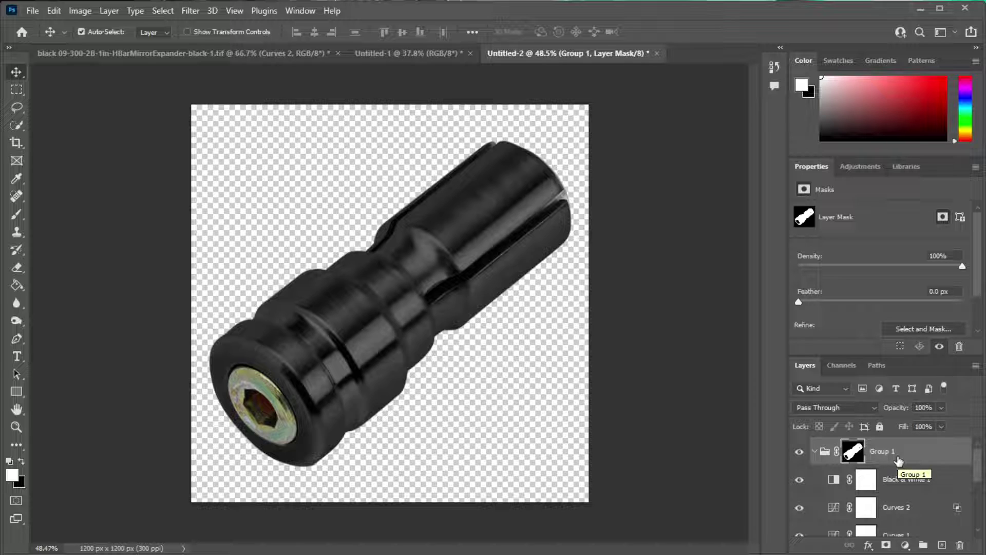
{"action": "key", "text": "ctrl"}
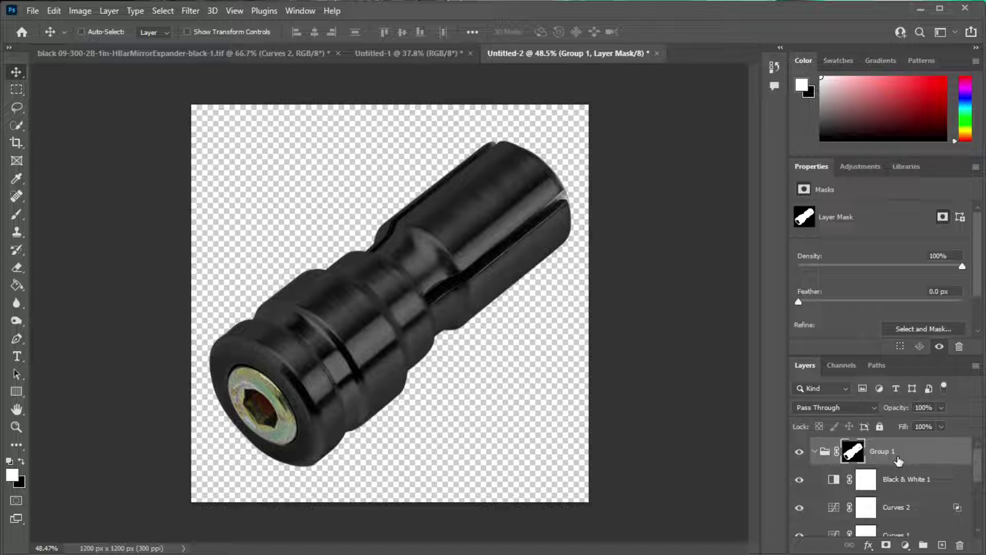